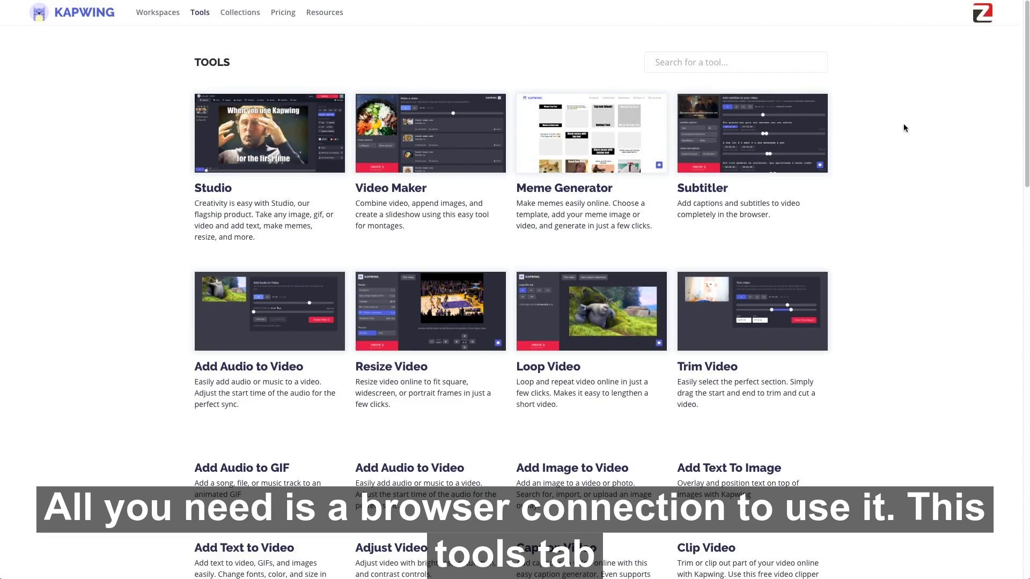
- Upload the Climb Sled mp4 into the Subtitler tool and start auto-generating subtitles
scroll(143, 81, down, 7)
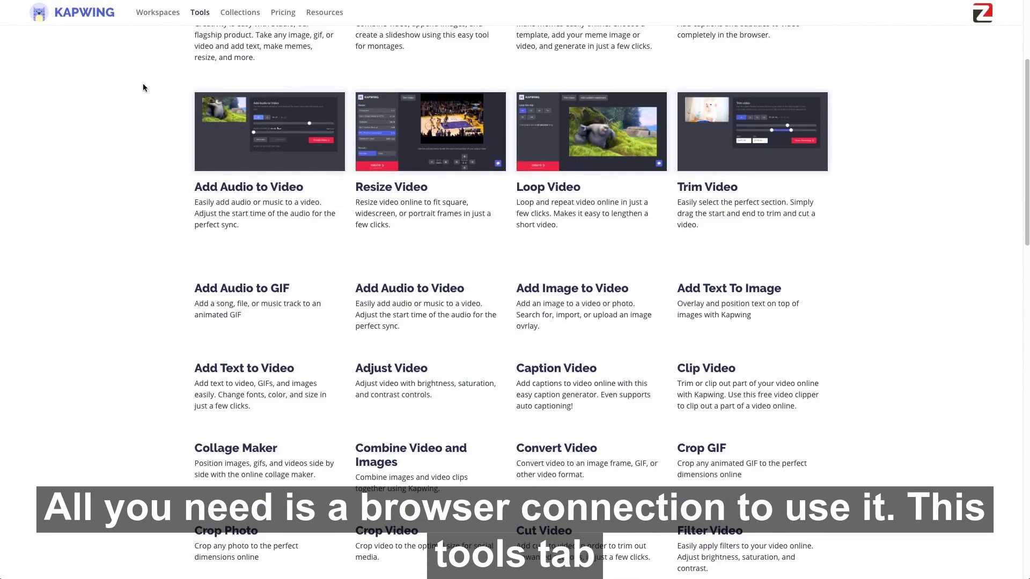
scroll(143, 89, up, 7)
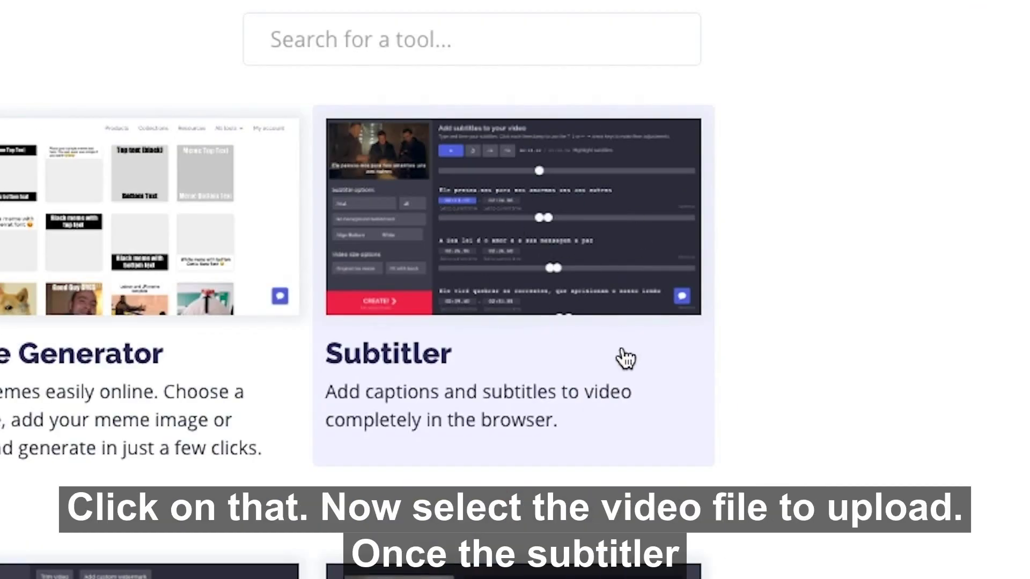
click(625, 358)
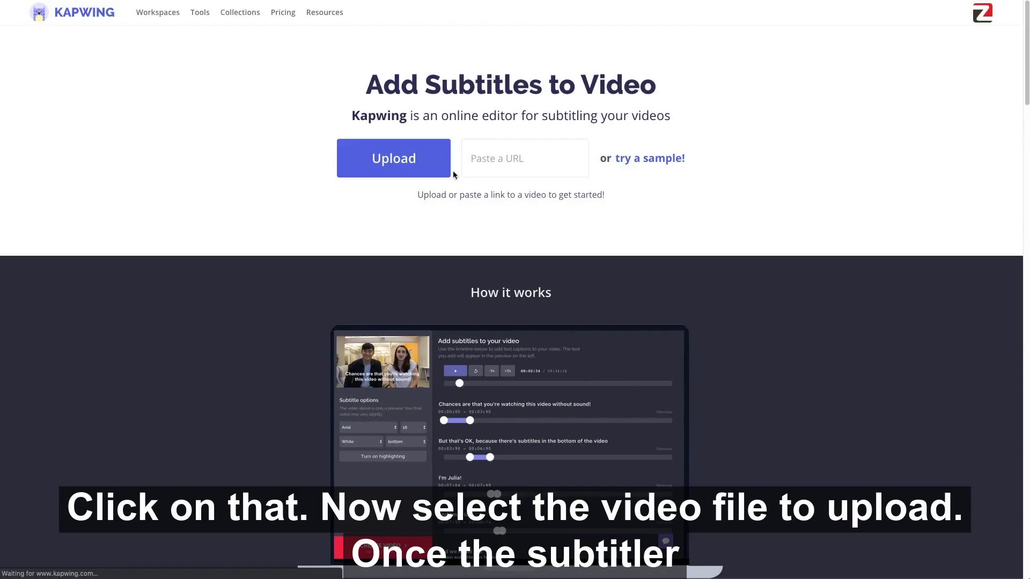
click(412, 157)
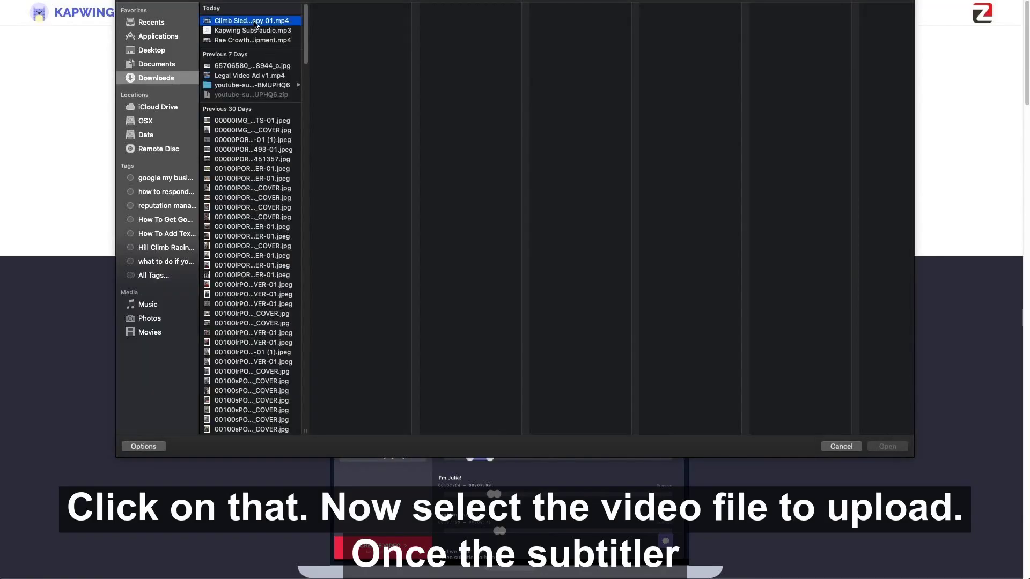
double_click(252, 21)
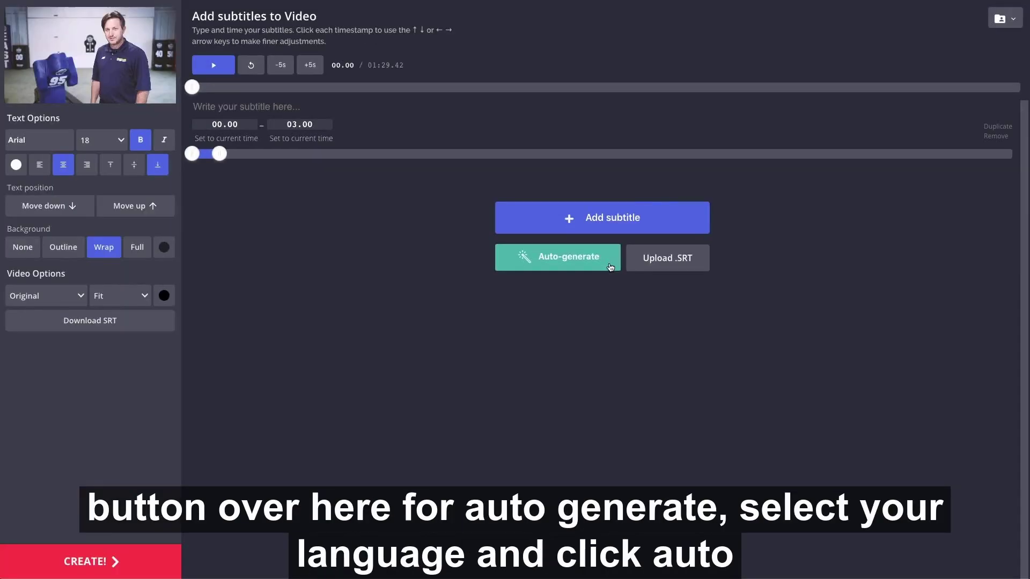
click(611, 267)
- Auto-generate subtitles with the video language kept as English (United States)
click(472, 322)
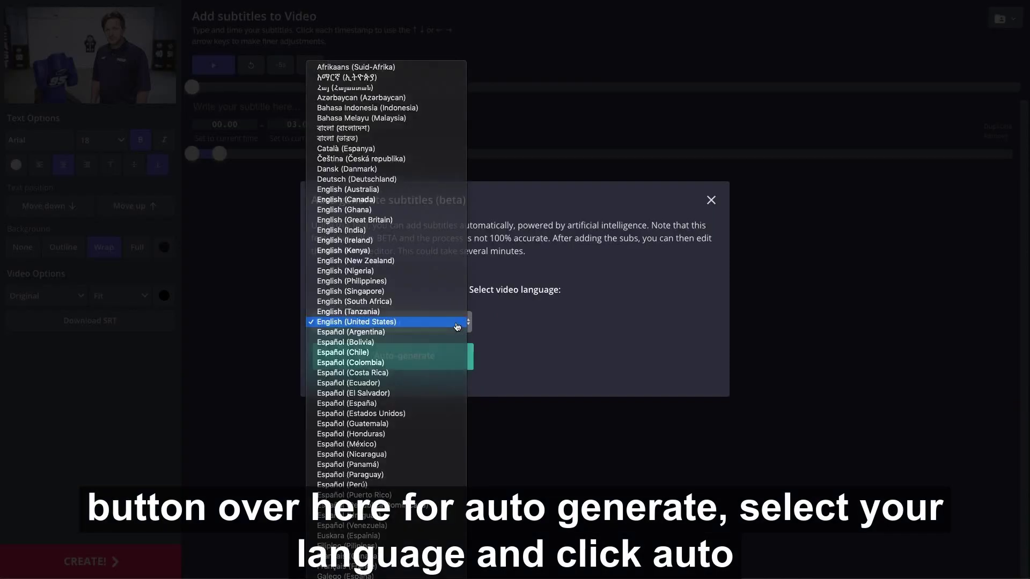
key(Escape)
click(442, 356)
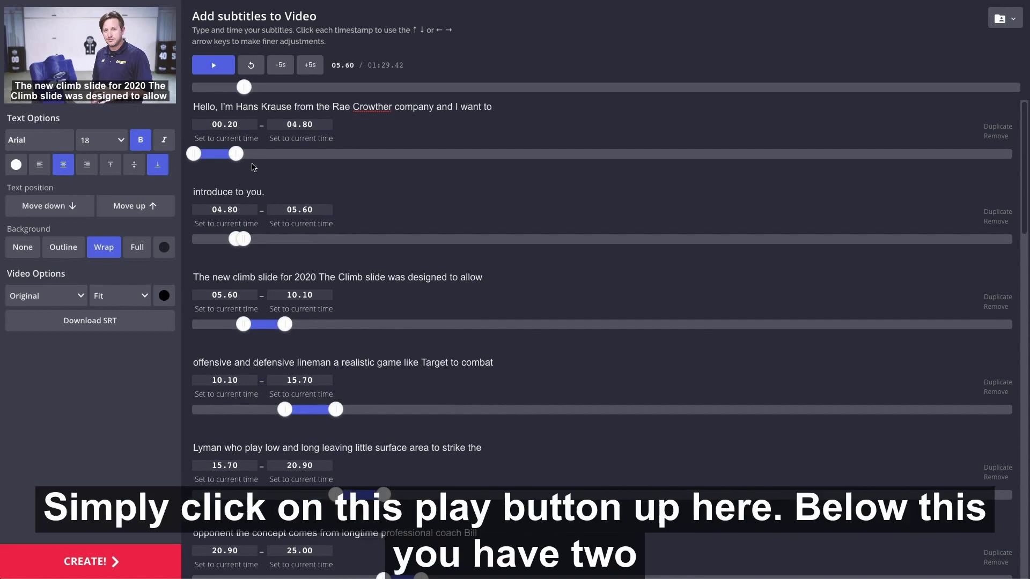
- Play the video, skipping ahead and back, to preview the generated subtitles
click(221, 75)
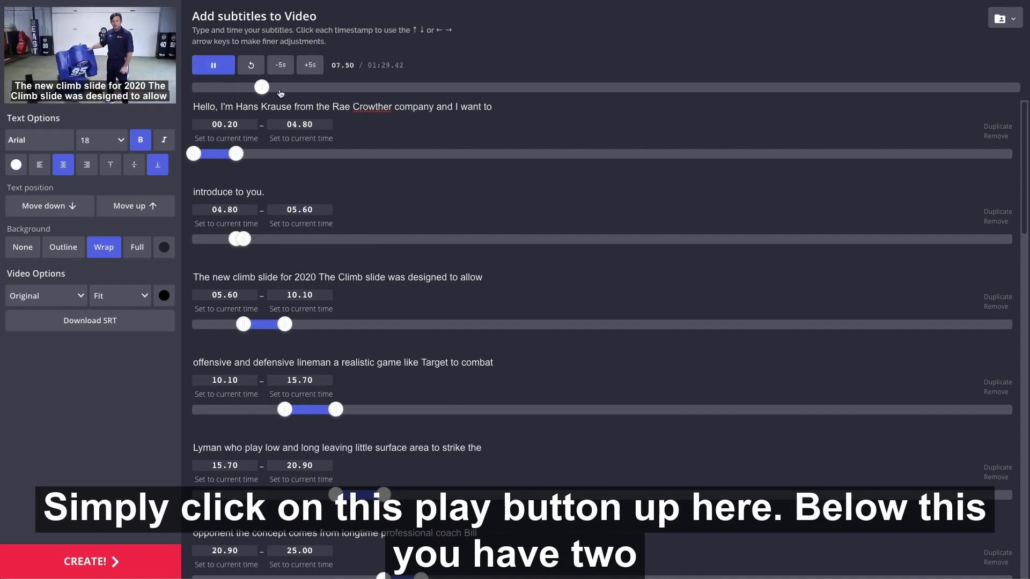
click(498, 87)
click(600, 87)
click(195, 87)
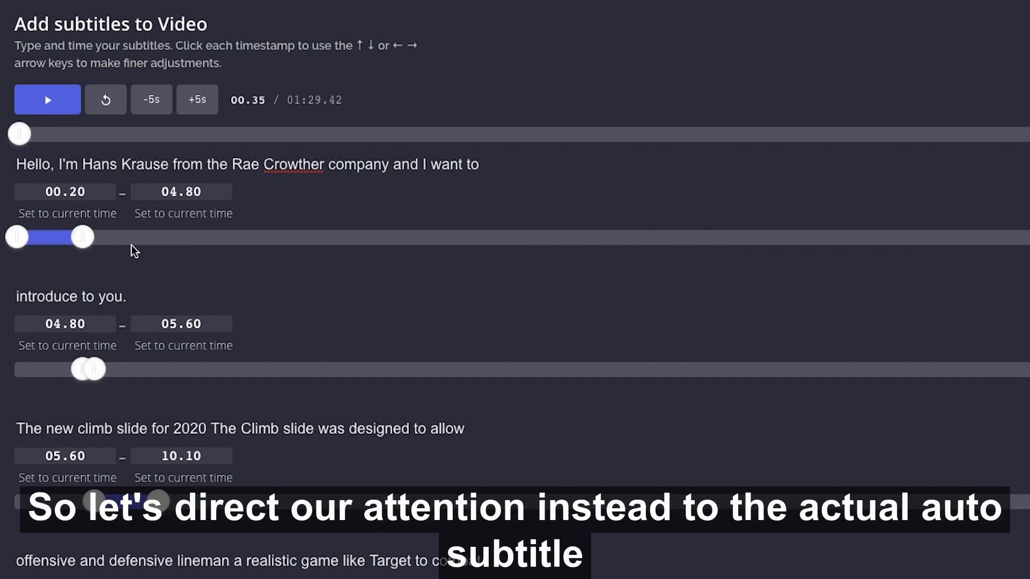
- Change 'slide' to 'sled' in the third subtitle and play it back to check
click(152, 167)
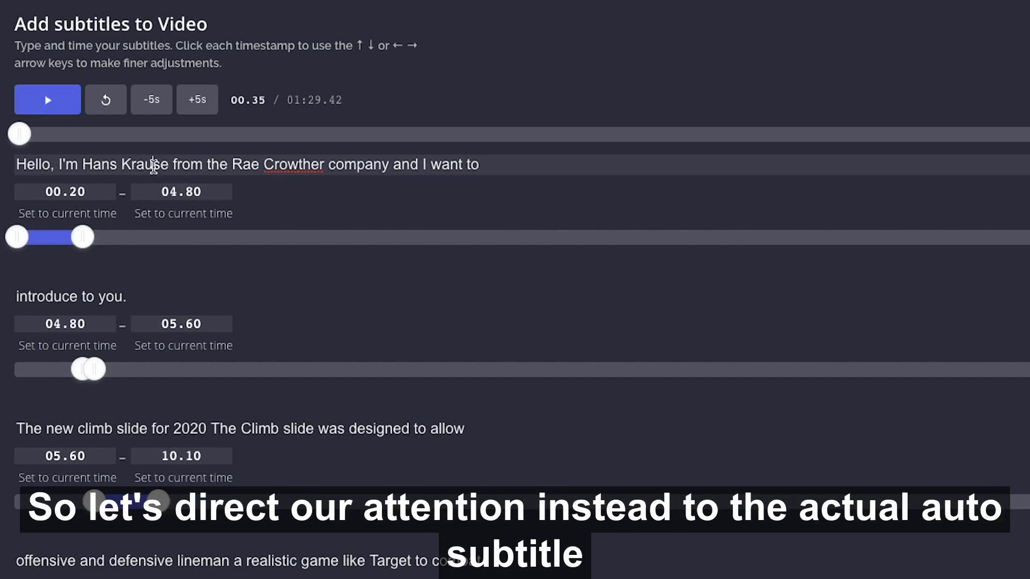
click(105, 296)
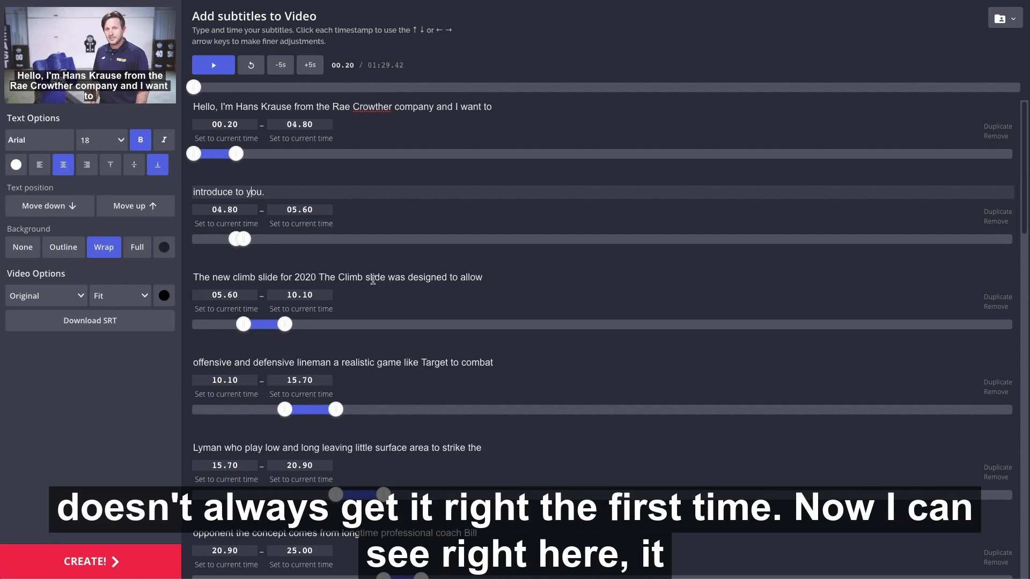
click(373, 280)
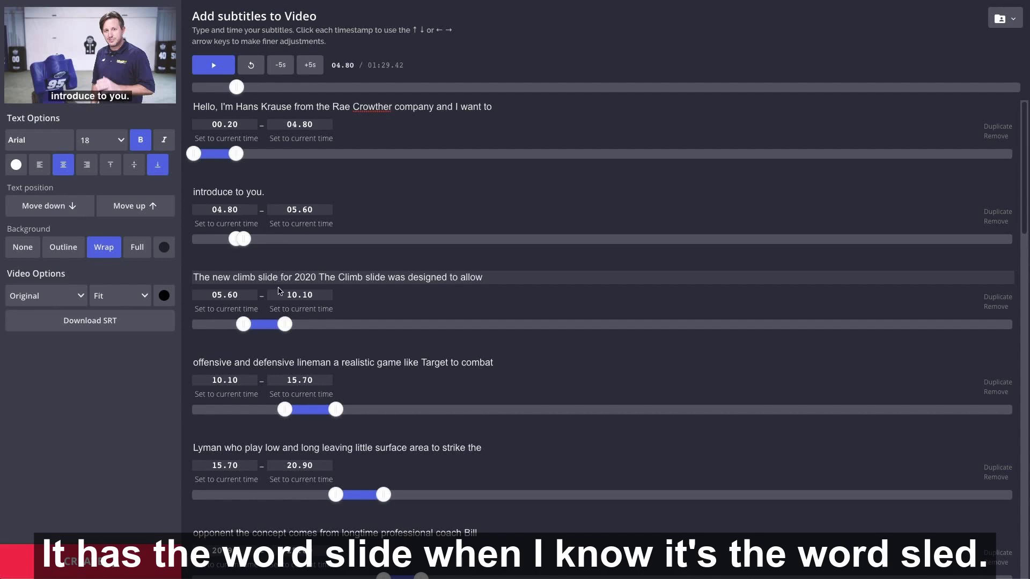
double_click(268, 278)
text(sled)
key(BackSpace)
key(BackSpace)
key(BackSpace)
text(ed)
click(496, 295)
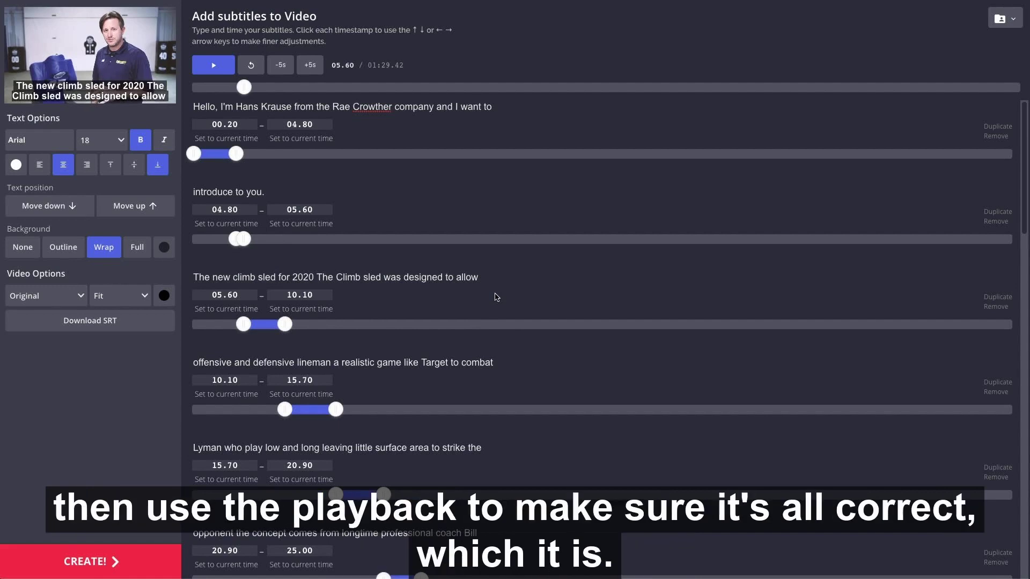
click(212, 65)
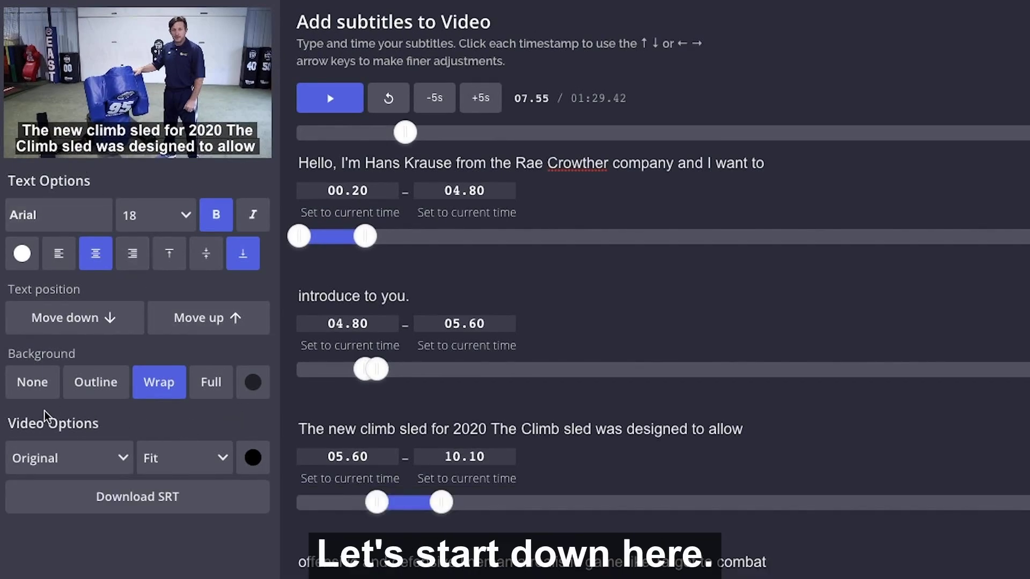
- Keep the video size at Original in Video Options
drag(16, 423, 76, 429)
click(125, 462)
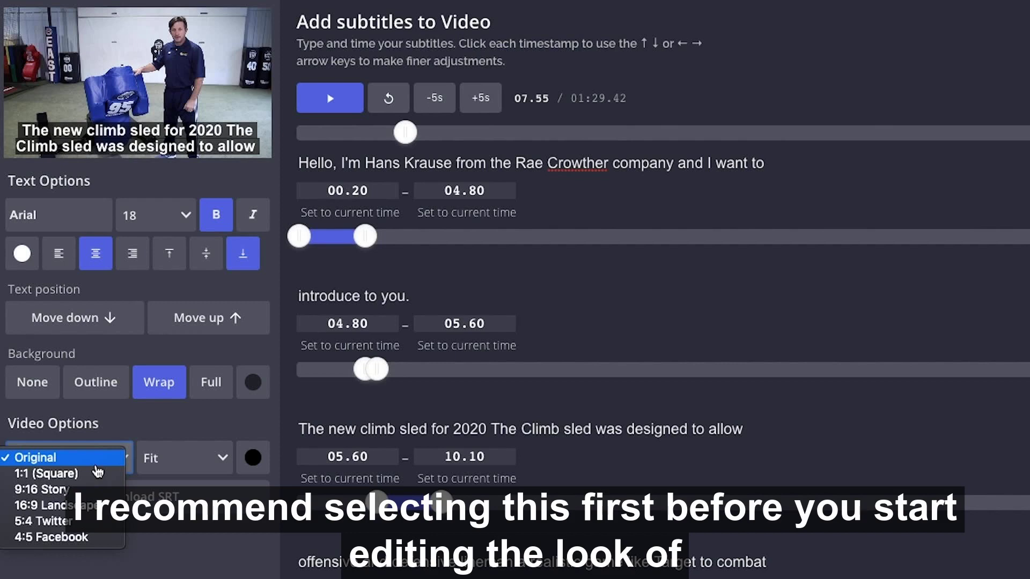
click(95, 464)
- Bring up the subtitle font chooser from the Arial field under Text Options
drag(8, 182, 78, 187)
click(111, 188)
click(95, 213)
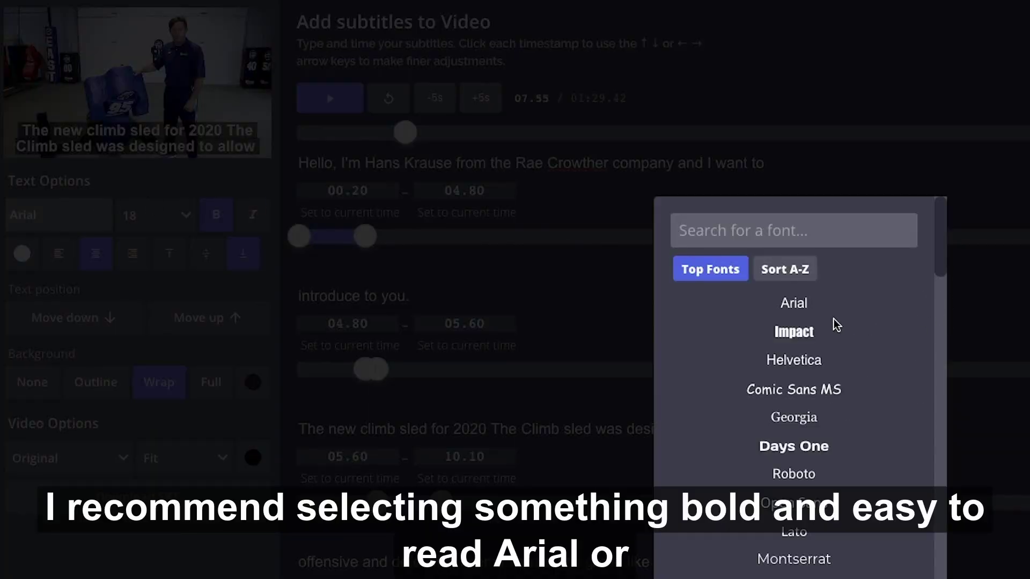
- Keep the subtitle font as Arial and set its size to 16
scroll(805, 329, down, 5)
scroll(802, 336, up, 5)
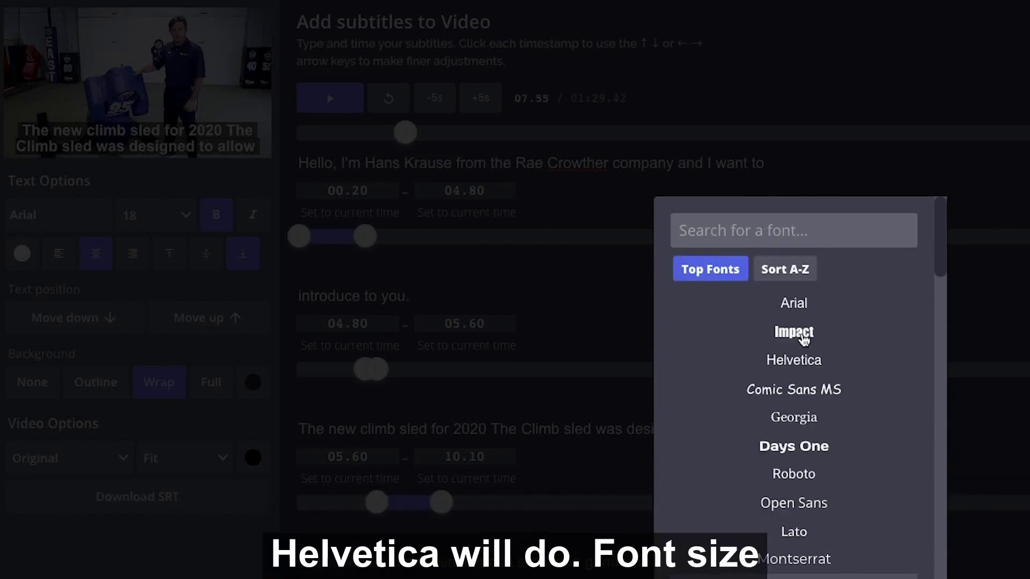
click(770, 304)
click(182, 215)
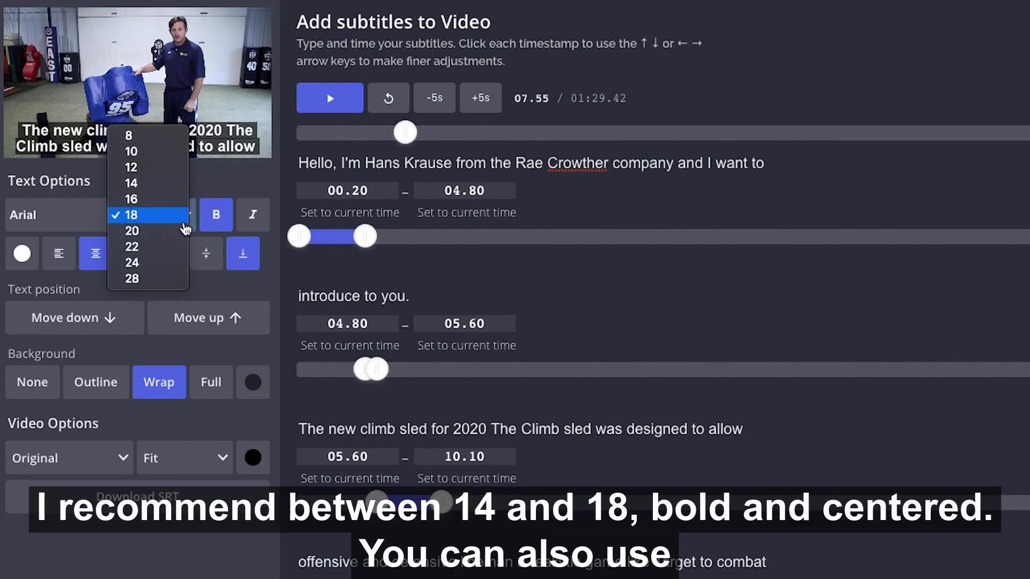
click(178, 199)
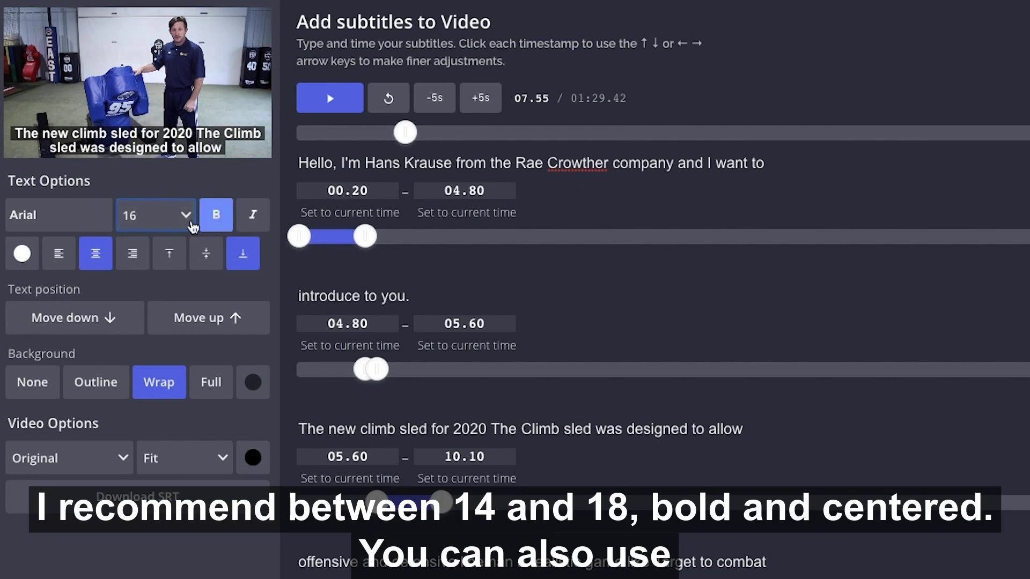
- Nudge the captions up and down to settle them near the video's bottom
click(114, 318)
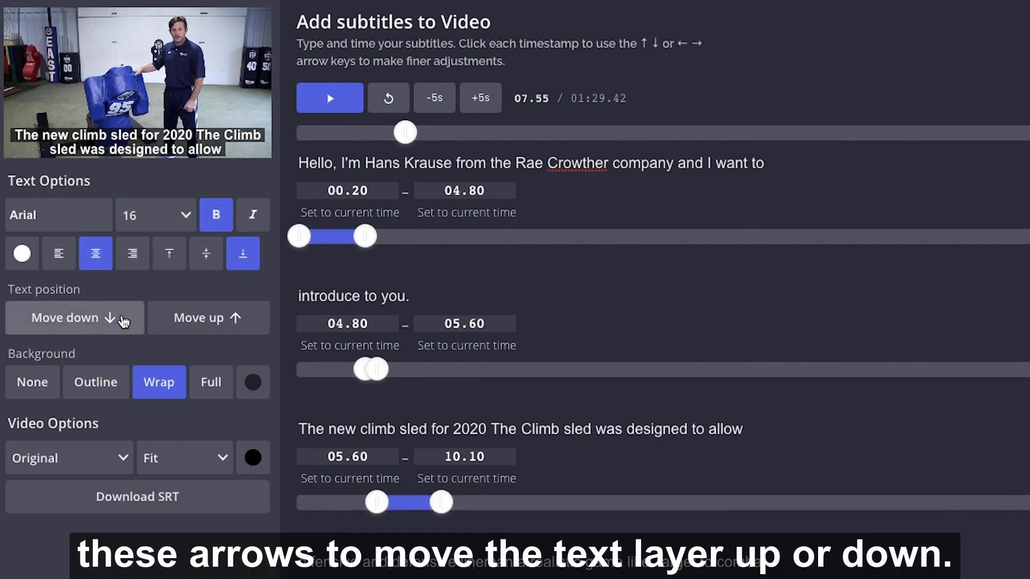
double_click(179, 328)
click(183, 328)
click(130, 320)
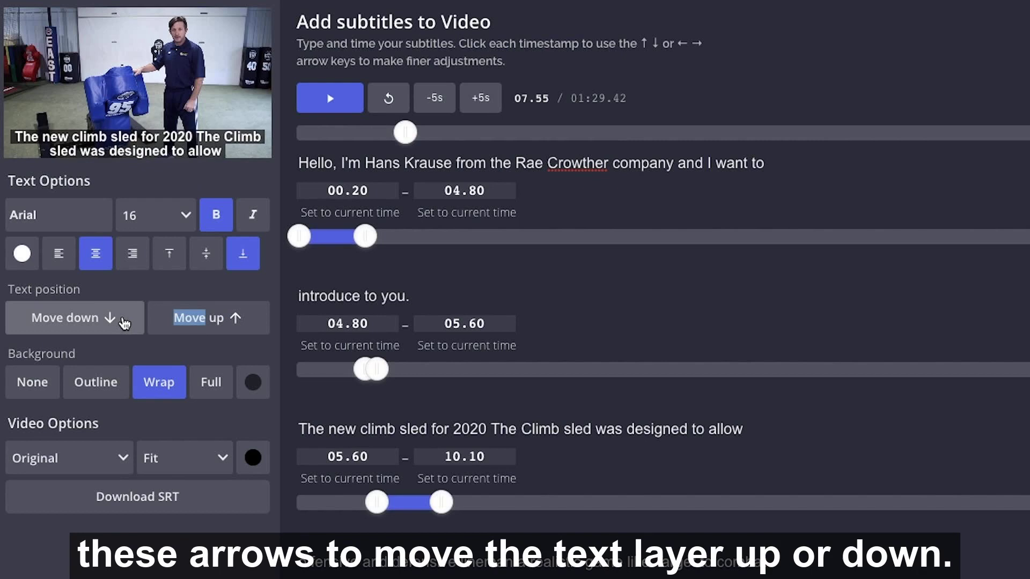
click(205, 332)
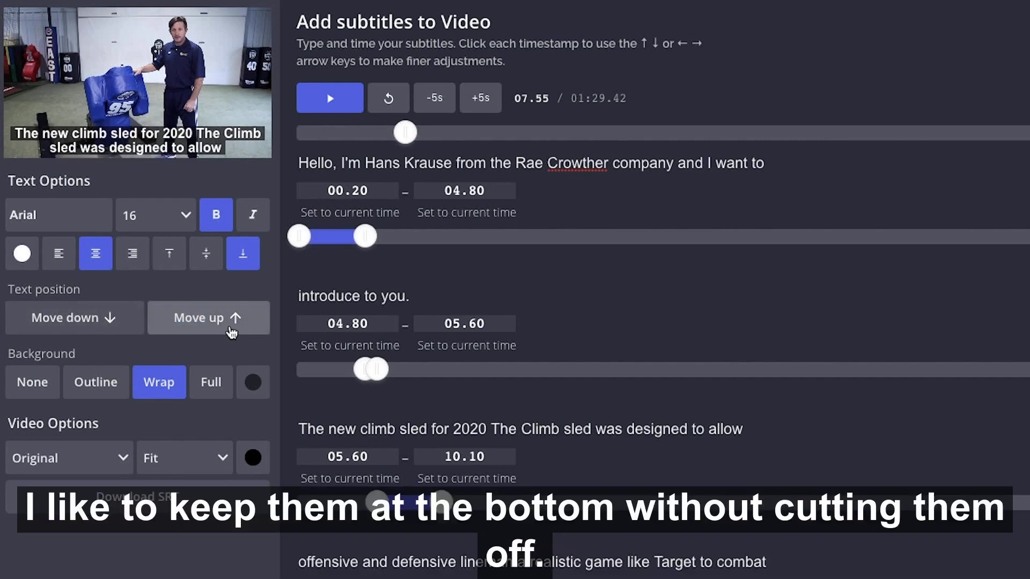
click(138, 327)
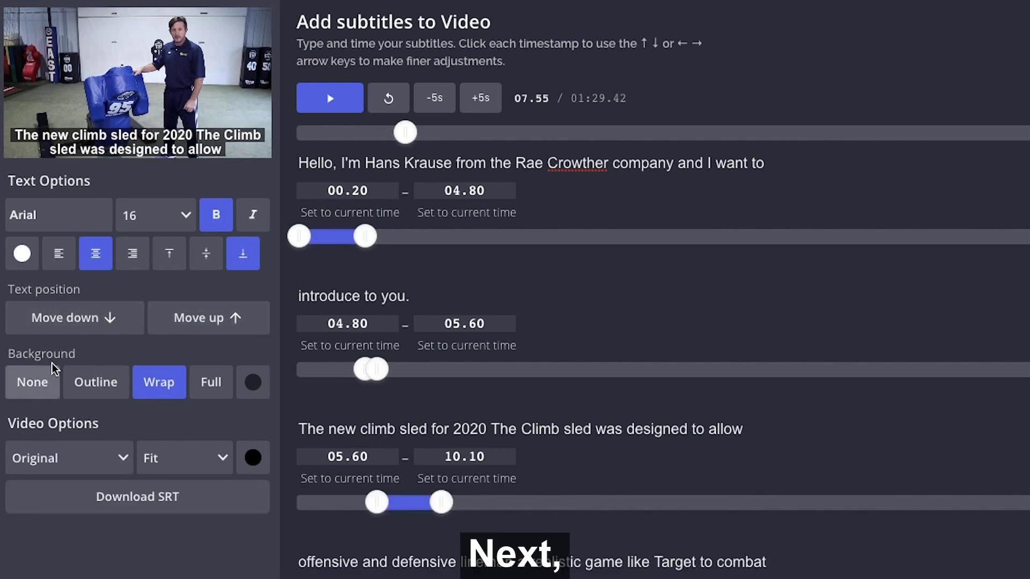
click(49, 381)
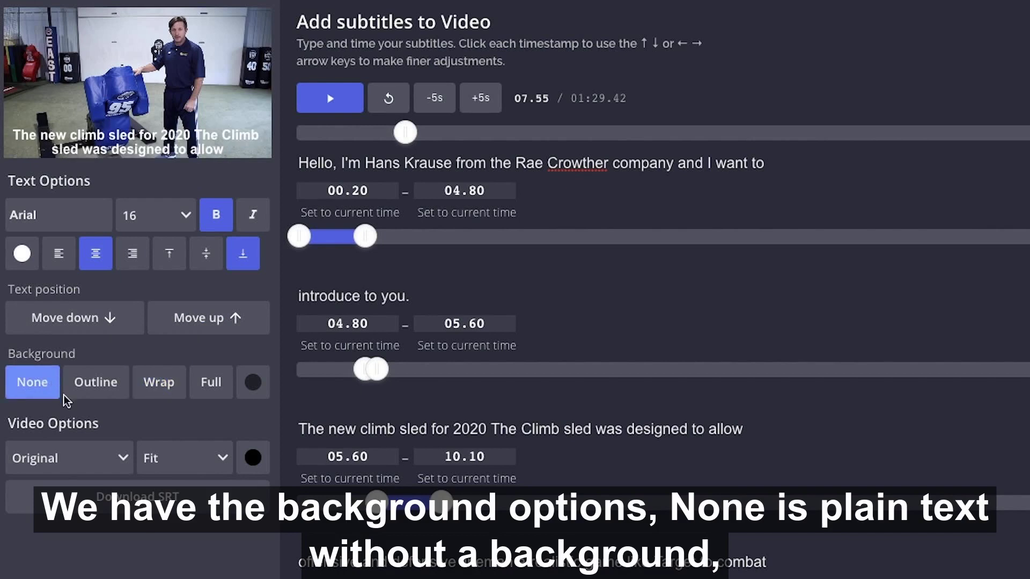
click(101, 398)
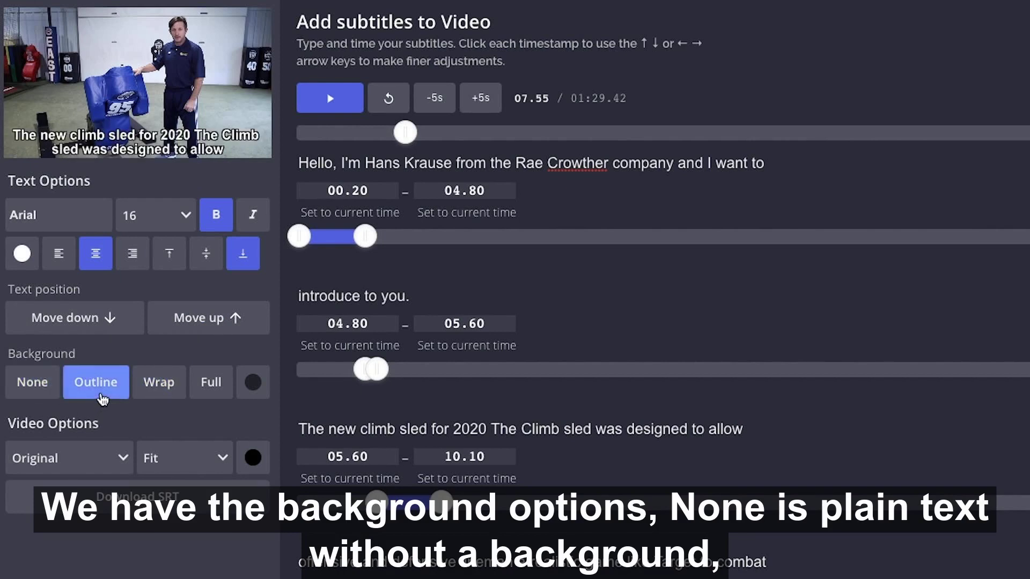
click(163, 396)
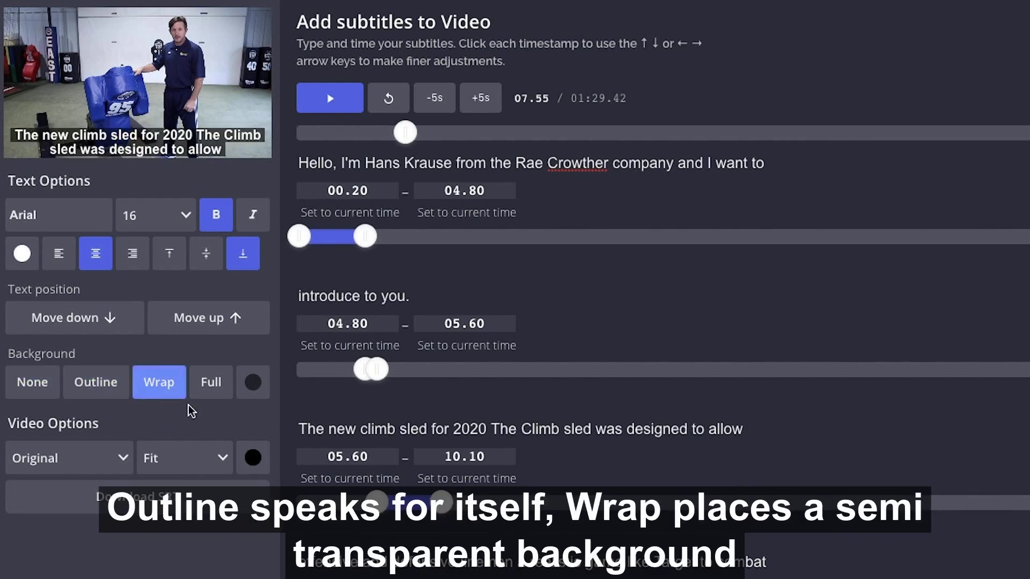
click(218, 396)
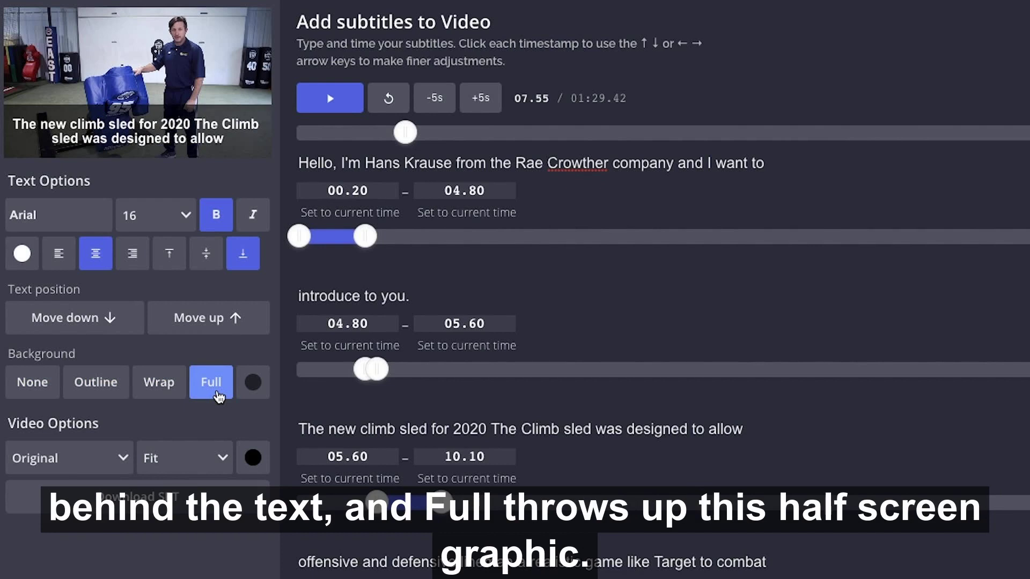
click(169, 385)
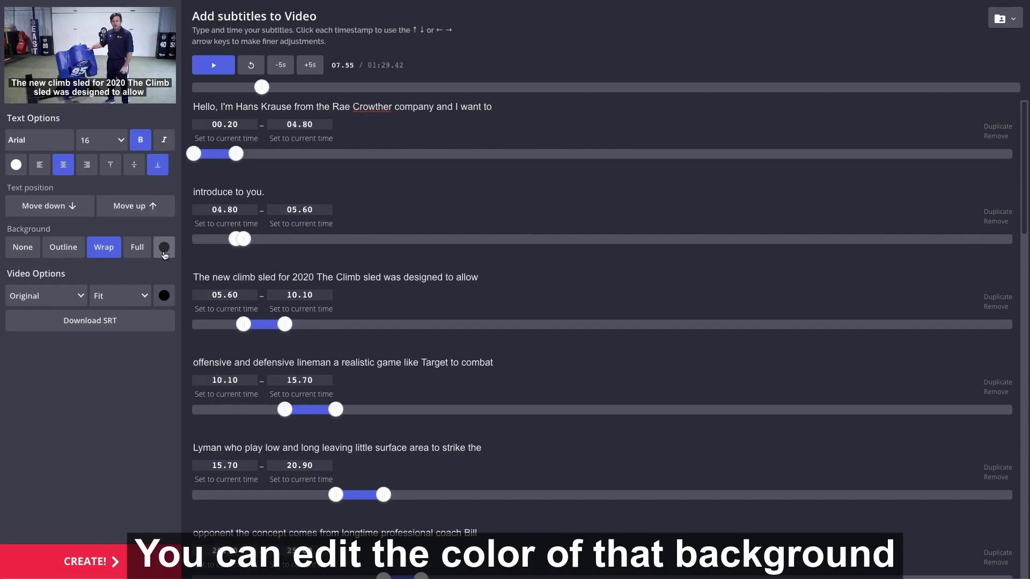
- Leave the background colour black and send the video for processing with CREATE!
click(164, 247)
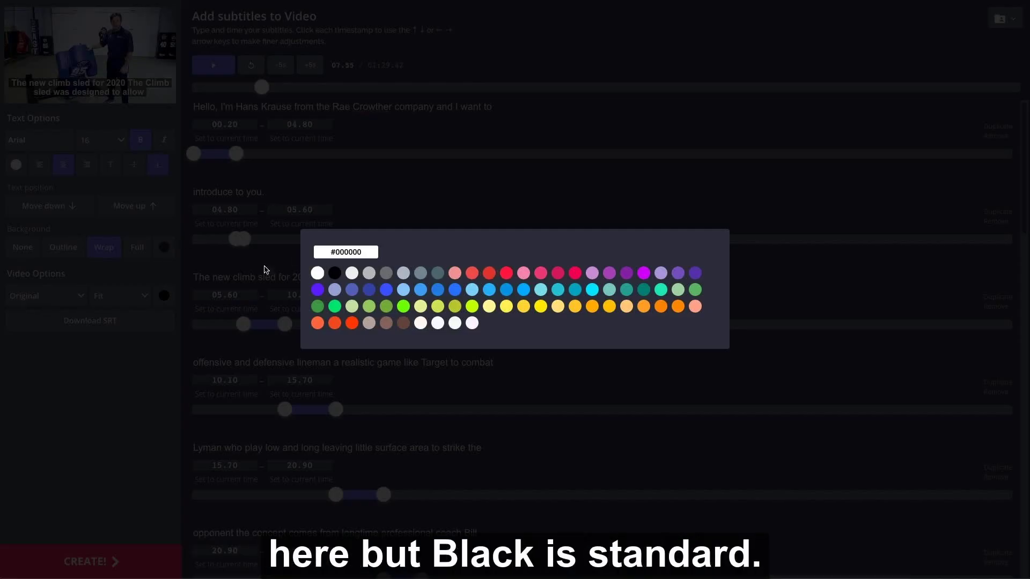
click(164, 268)
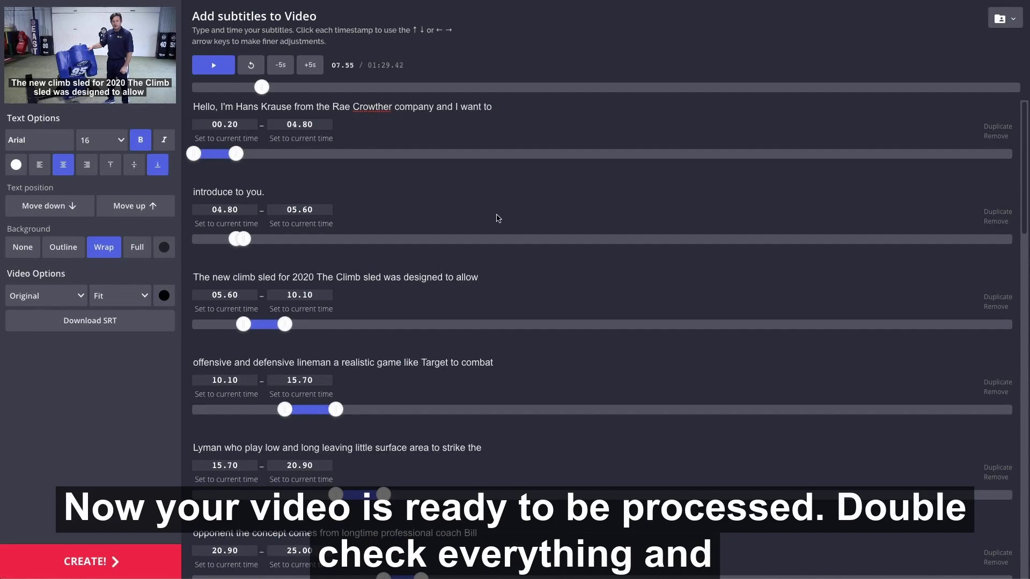
scroll(790, 204, down, 3)
scroll(785, 229, up, 3)
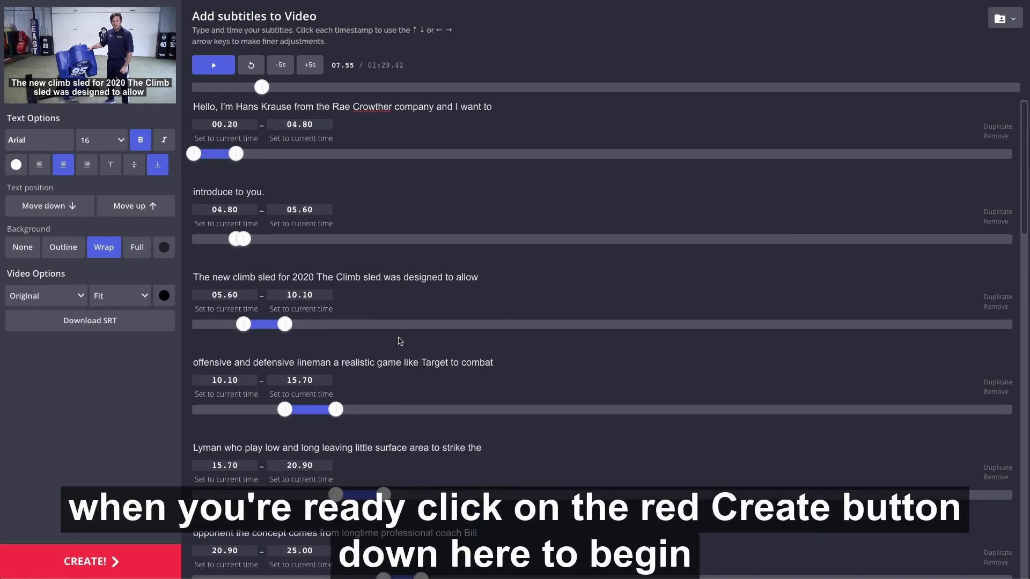
click(144, 558)
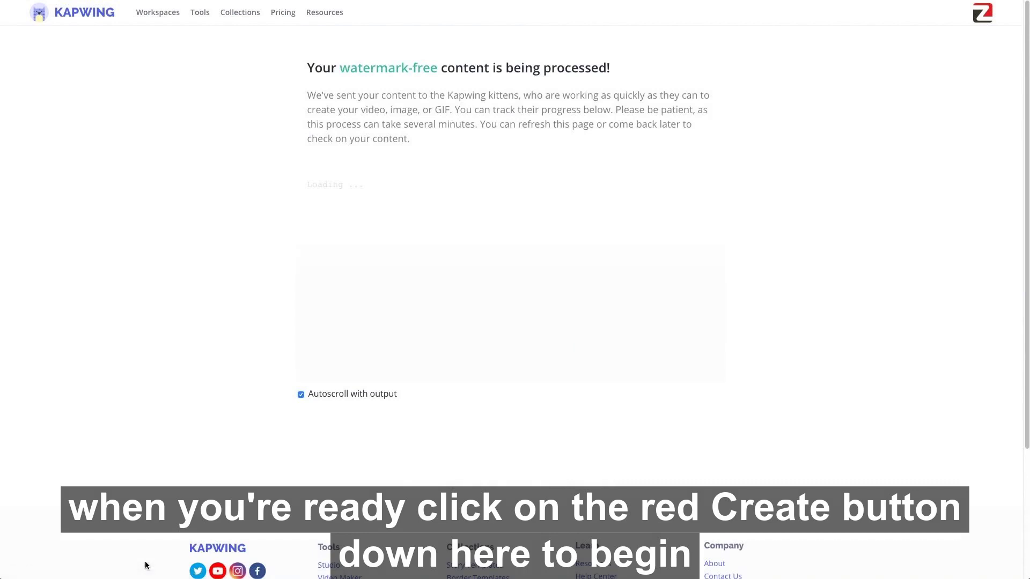